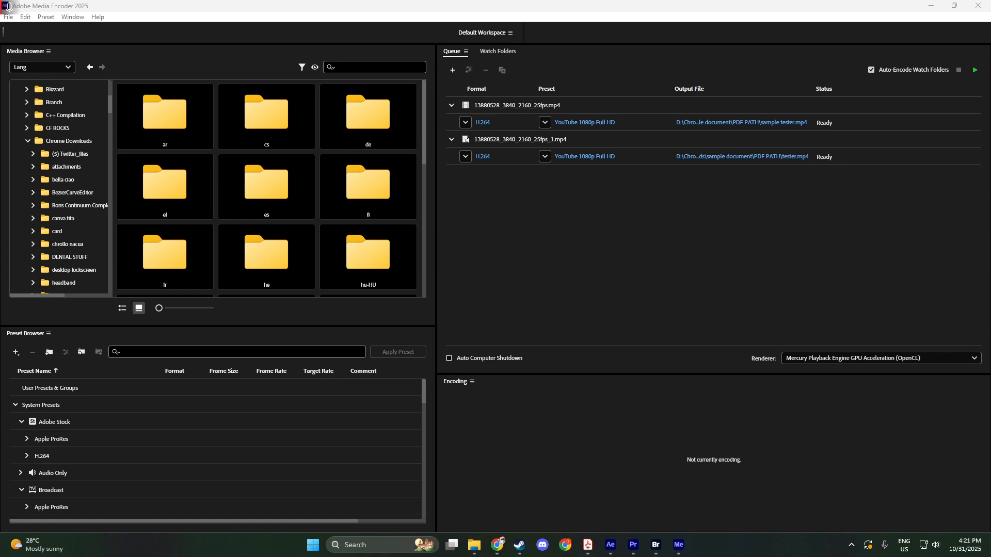
Show the Watch Folders and start adding a watch folder, browsing to the sample document folder
{"action": "left_click", "coordinate": [68, 18]}
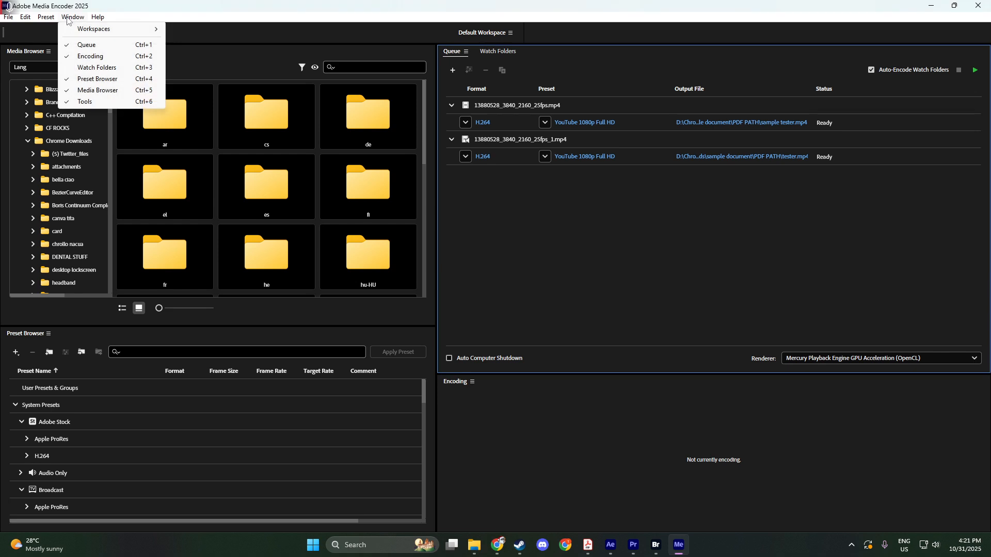
{"action": "left_click", "coordinate": [90, 68]}
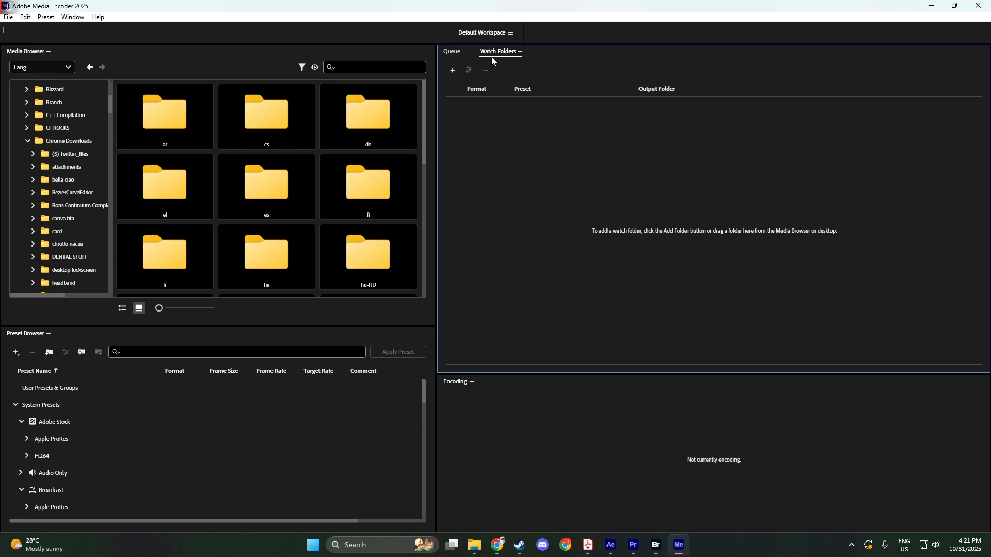
{"action": "left_click", "coordinate": [452, 71]}
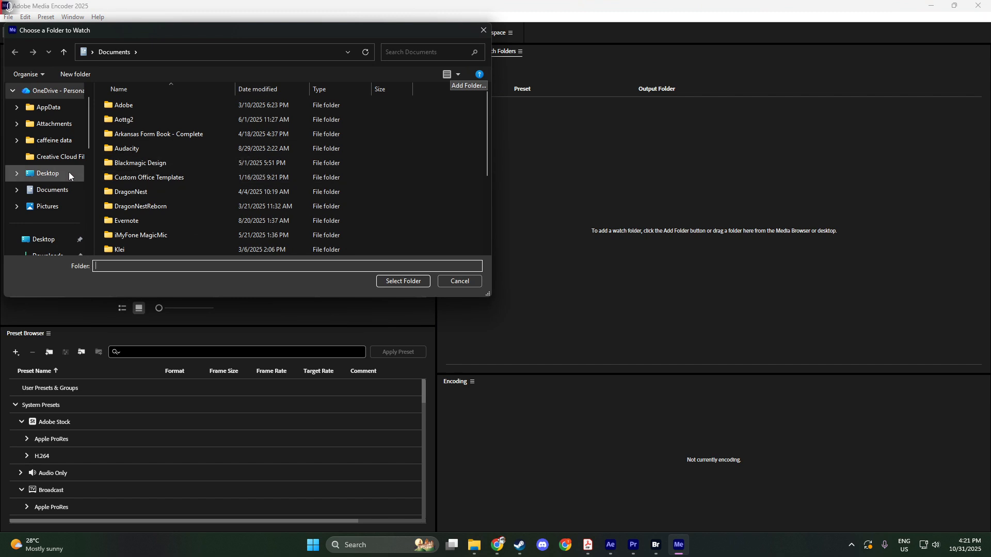
{"action": "scroll", "coordinate": [69, 168], "scroll_direction": "down", "scroll_amount": 2}
{"action": "scroll", "coordinate": [67, 164], "scroll_direction": "down", "scroll_amount": 4}
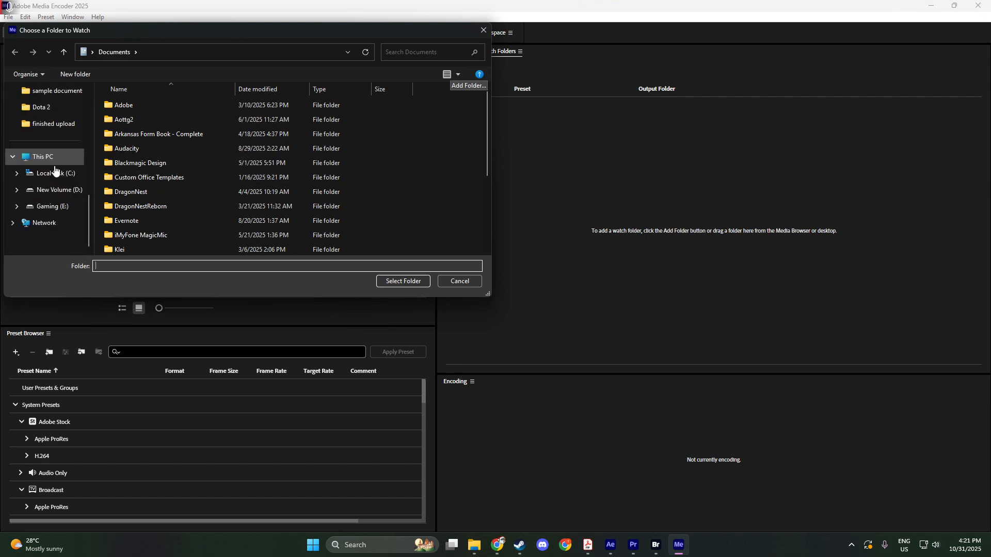
{"action": "scroll", "coordinate": [51, 166], "scroll_direction": "up", "scroll_amount": 1}
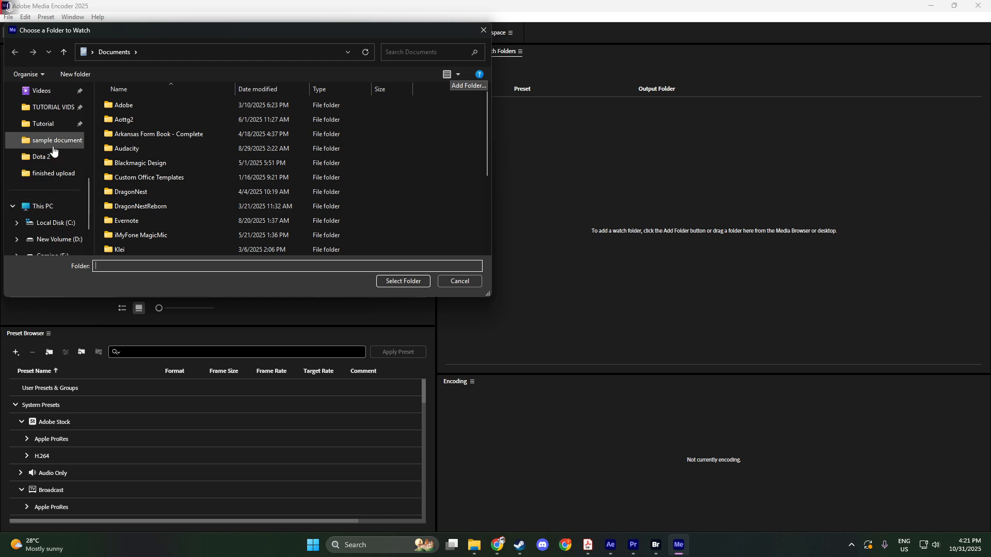
{"action": "left_click", "coordinate": [56, 141]}
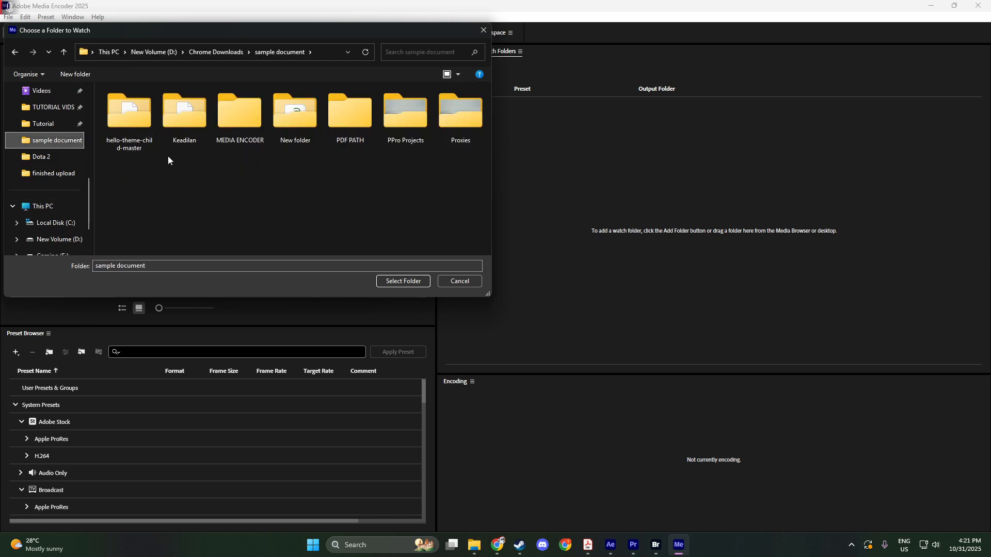
Create a new folder named Watch Folder inside sample document and add it as the watch folder
{"action": "left_click", "coordinate": [198, 196]}
{"action": "right_click", "coordinate": [198, 200]}
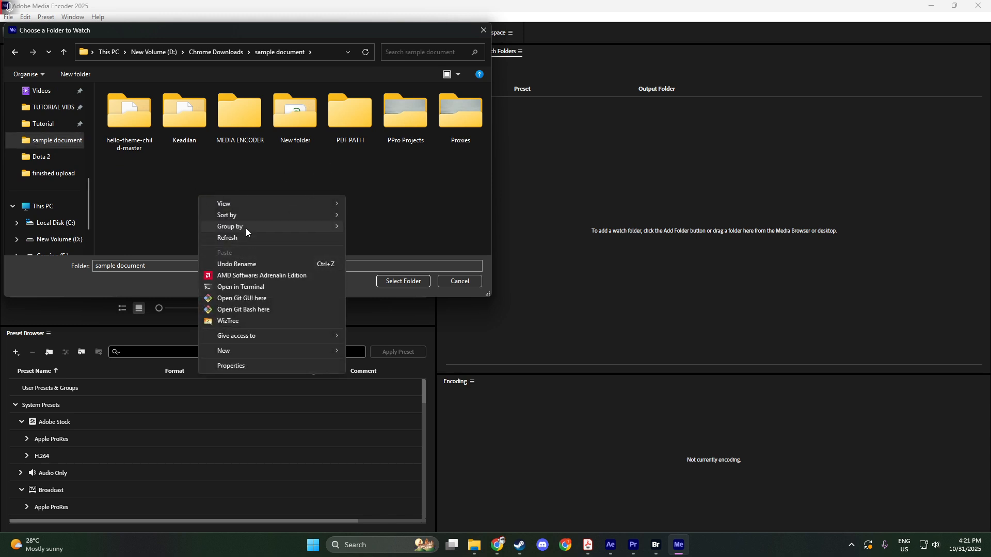
{"action": "left_click", "coordinate": [247, 351]}
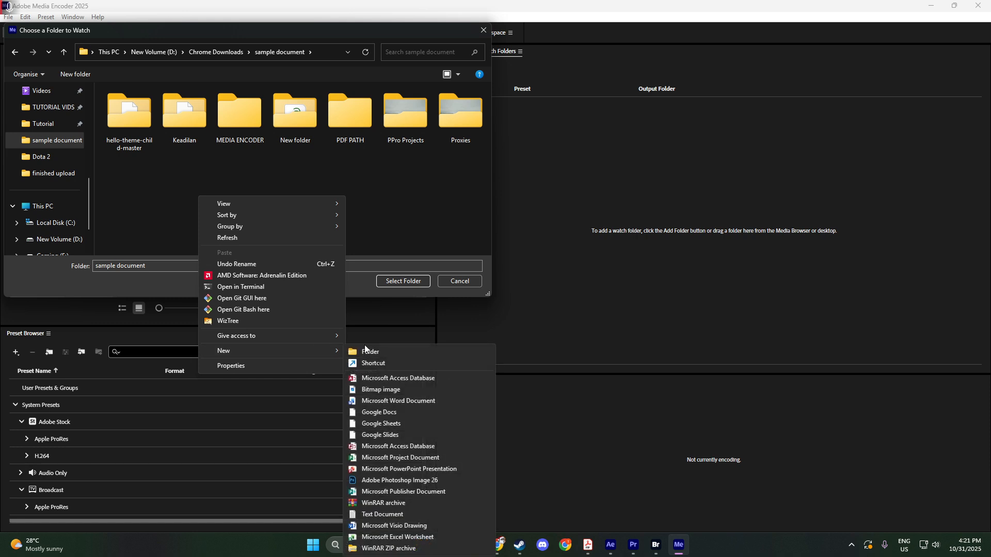
{"action": "left_click", "coordinate": [380, 352]}
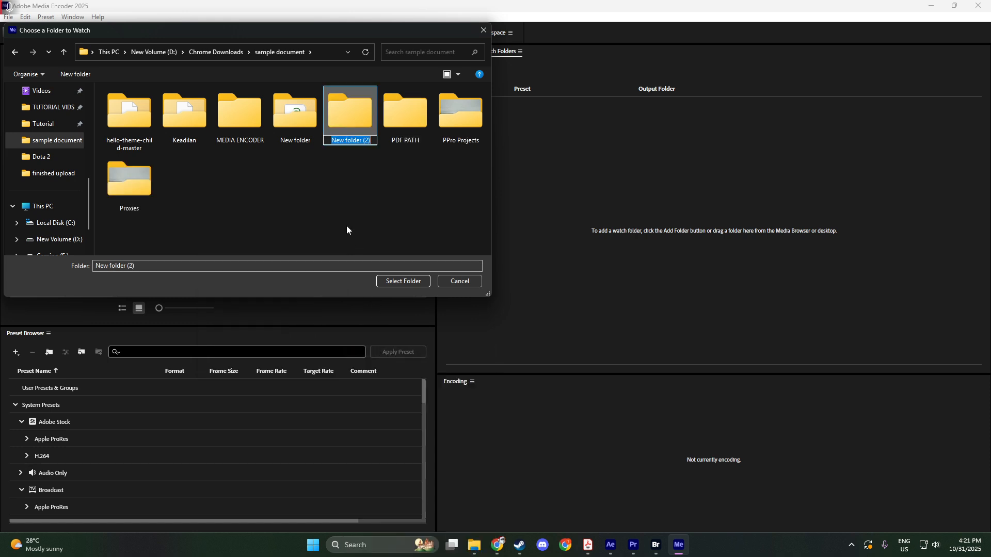
{"action": "type", "text": "watch"}
{"action": "key", "text": "BackSpace"}
{"action": "key", "text": "BackSpace"}
{"action": "key", "text": "BackSpace"}
{"action": "key", "text": "BackSpace"}
{"action": "key", "text": "BackSpace"}
{"action": "type", "text": "WQ"}
{"action": "key", "text": "BackSpace"}
{"action": "type", "text": "atch Folder"}
{"action": "key", "text": "Return"}
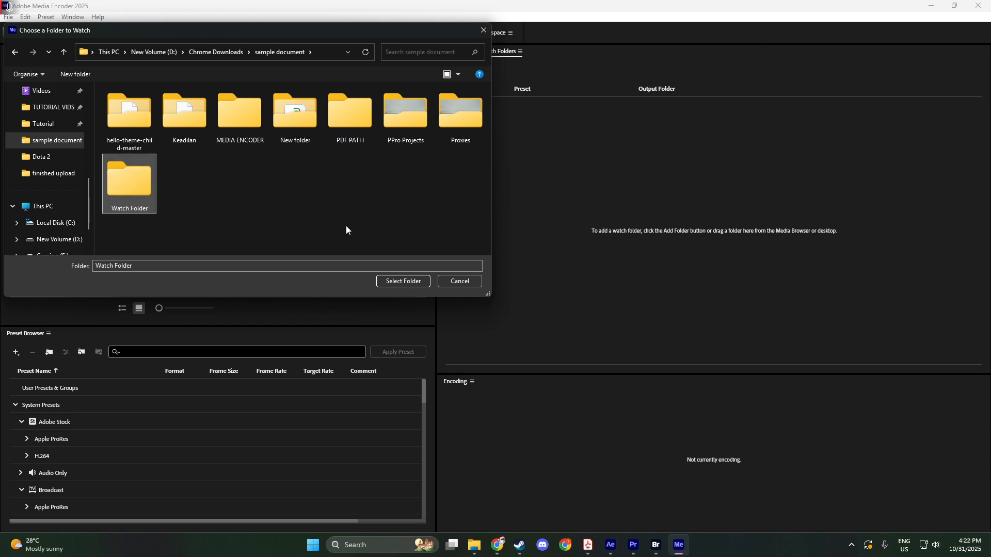
{"action": "left_click", "coordinate": [400, 282]}
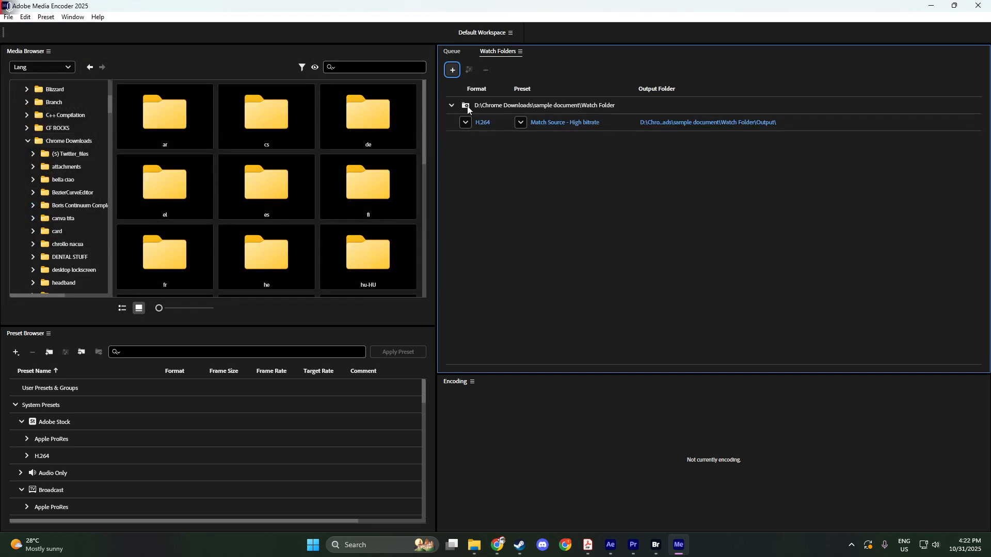
Add a second output to the watch folder and remove that extra output again
{"action": "left_click", "coordinate": [524, 107]}
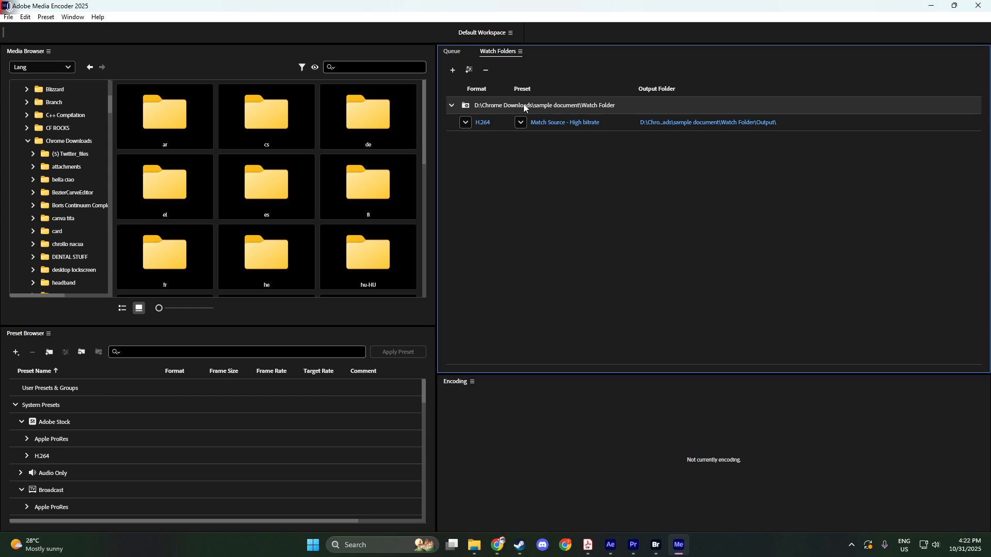
{"action": "left_click", "coordinate": [470, 72]}
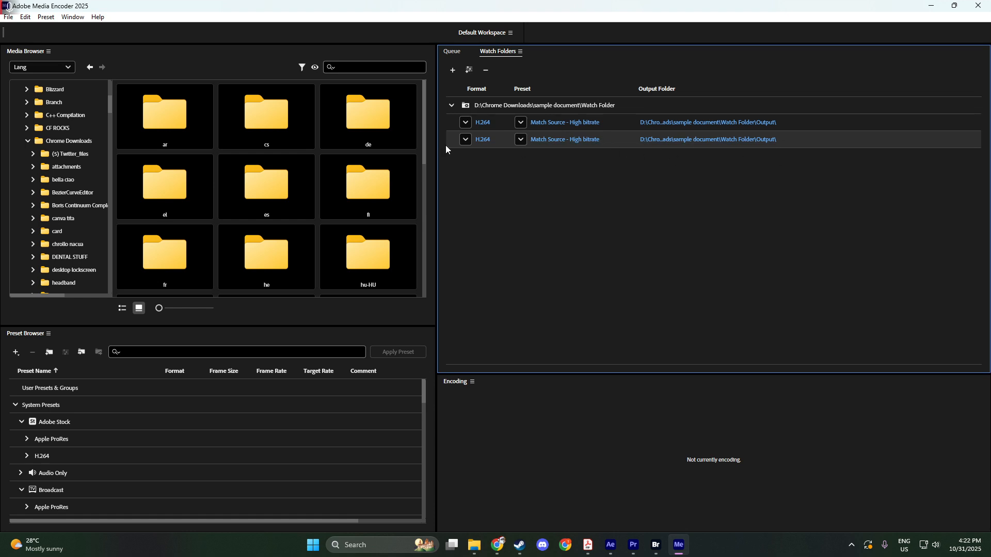
{"action": "right_click", "coordinate": [456, 137]}
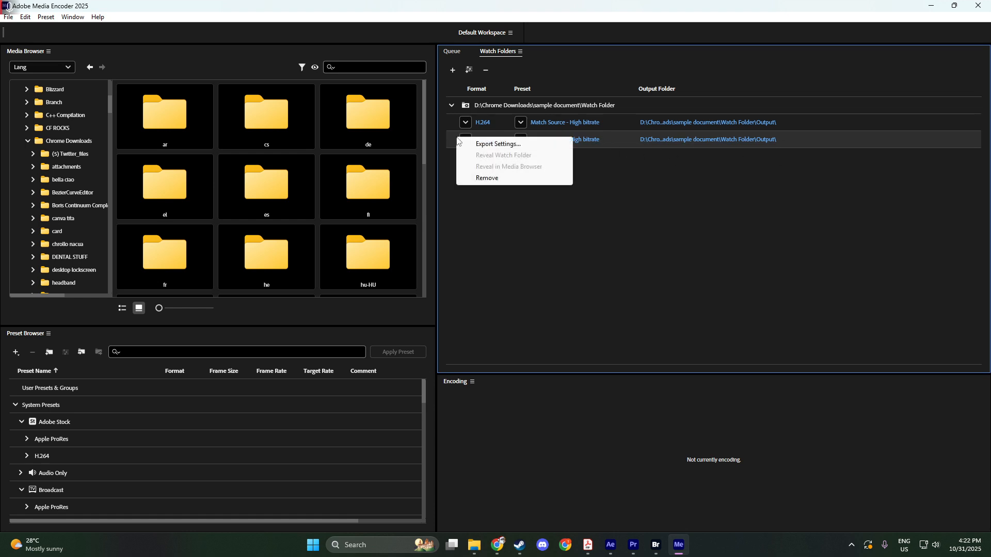
{"action": "left_click", "coordinate": [487, 178]}
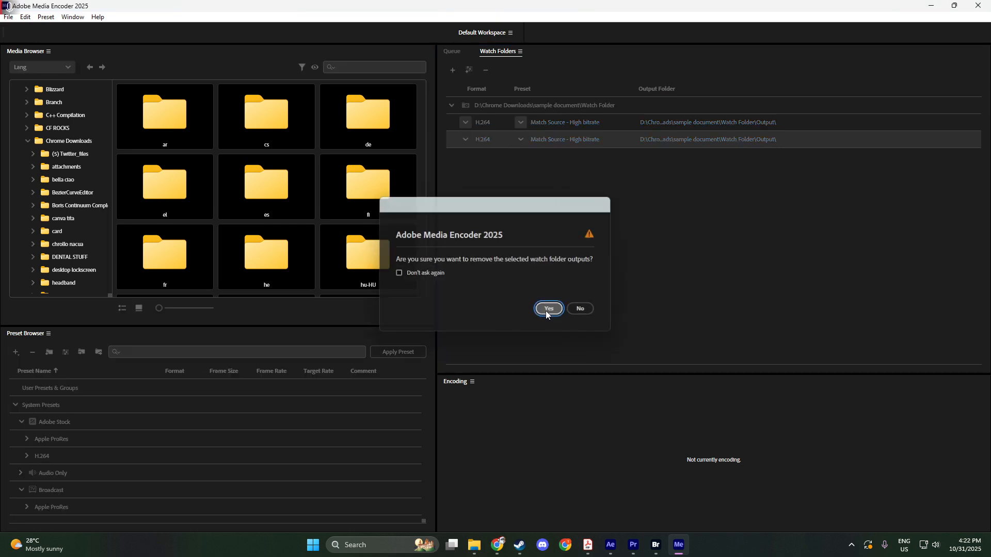
{"action": "left_click", "coordinate": [547, 310]}
Set the watch folder's output preset to Match Source - Medium bitrate and its format to H.264
{"action": "left_click", "coordinate": [521, 122]}
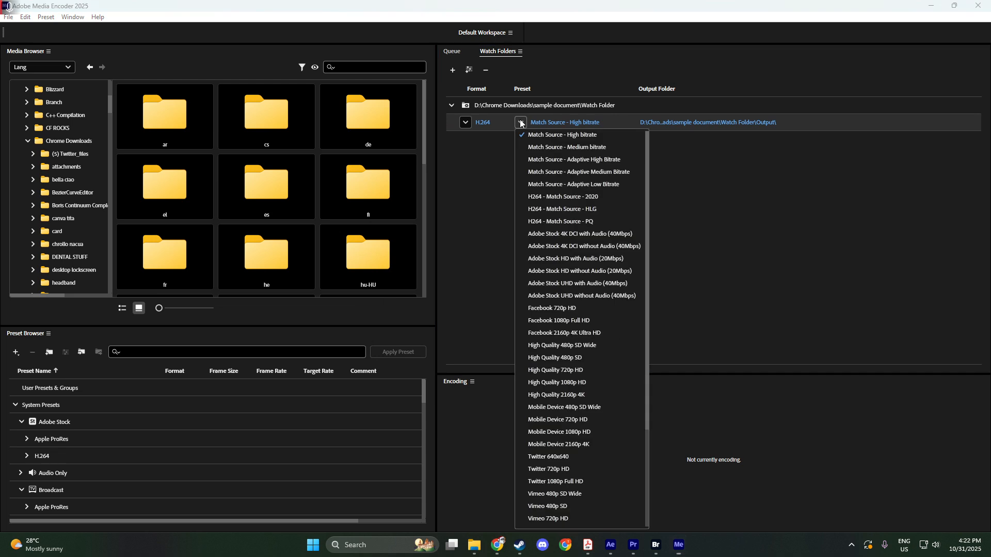
{"action": "left_click", "coordinate": [540, 150]}
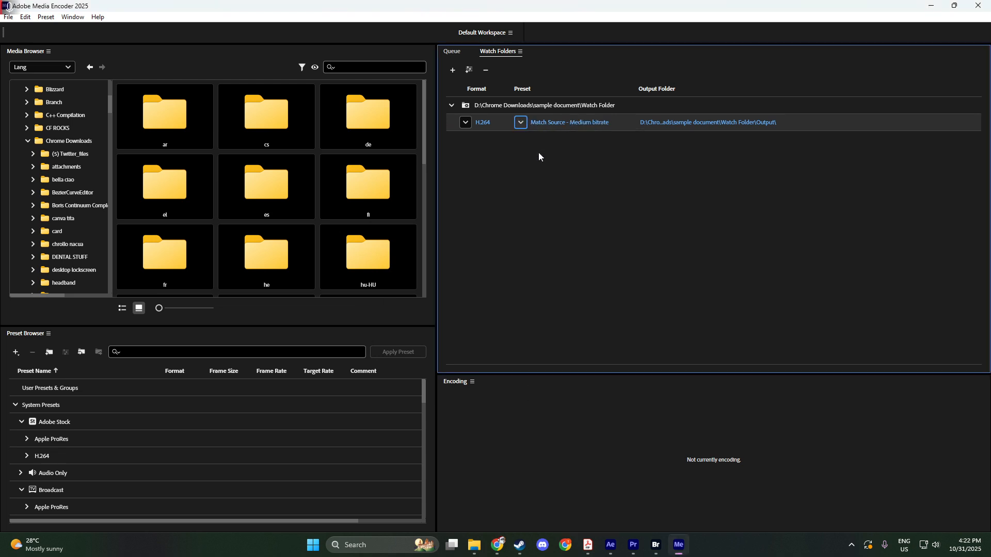
{"action": "left_click", "coordinate": [464, 123]}
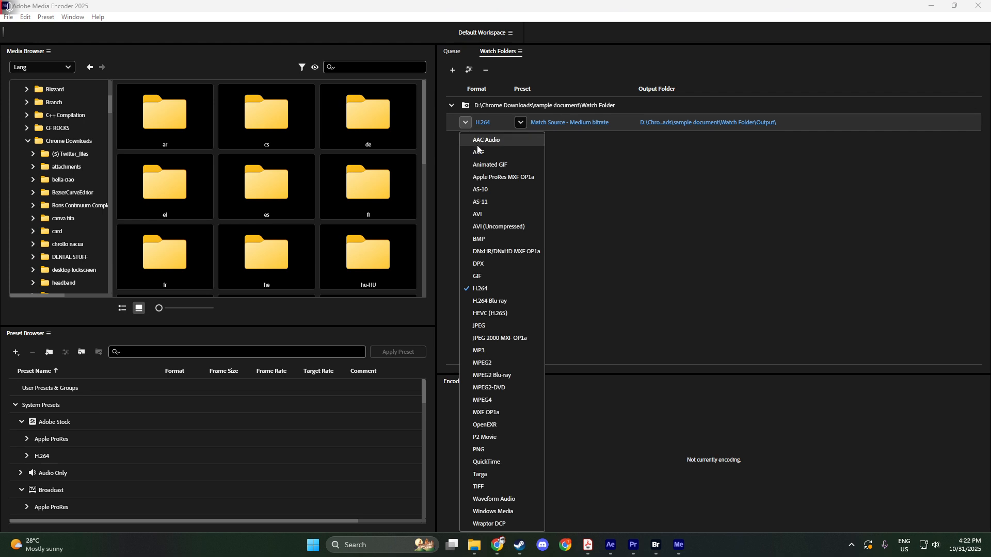
{"action": "left_click", "coordinate": [481, 291]}
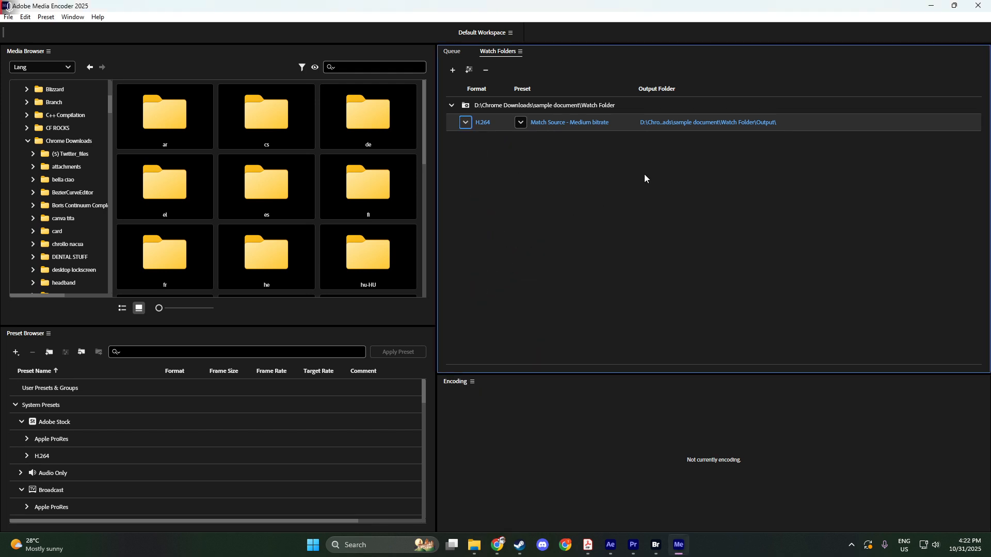
Check and accept the watch folder's export settings, and confirm Watch Folder\Output as its output folder
{"action": "left_click", "coordinate": [605, 122]}
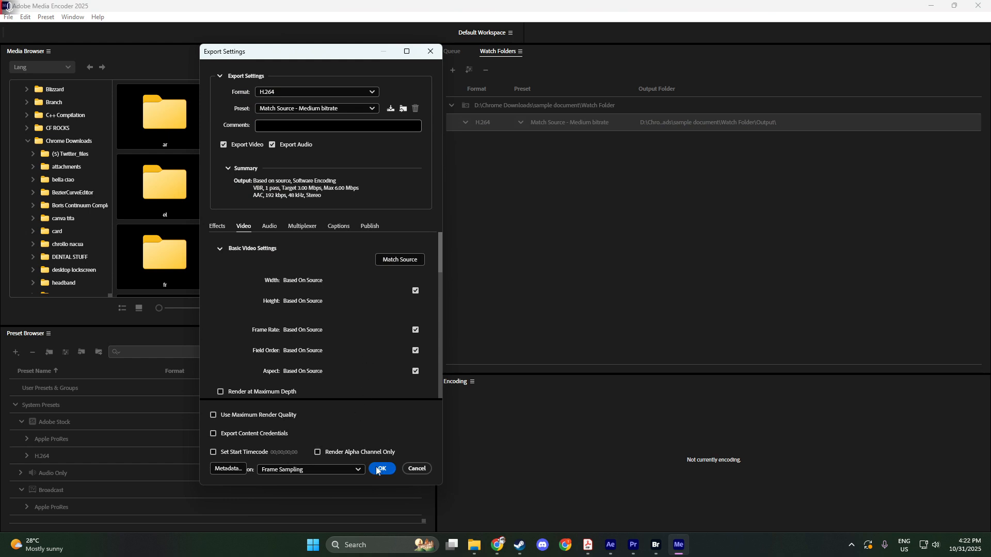
{"action": "left_click", "coordinate": [377, 470]}
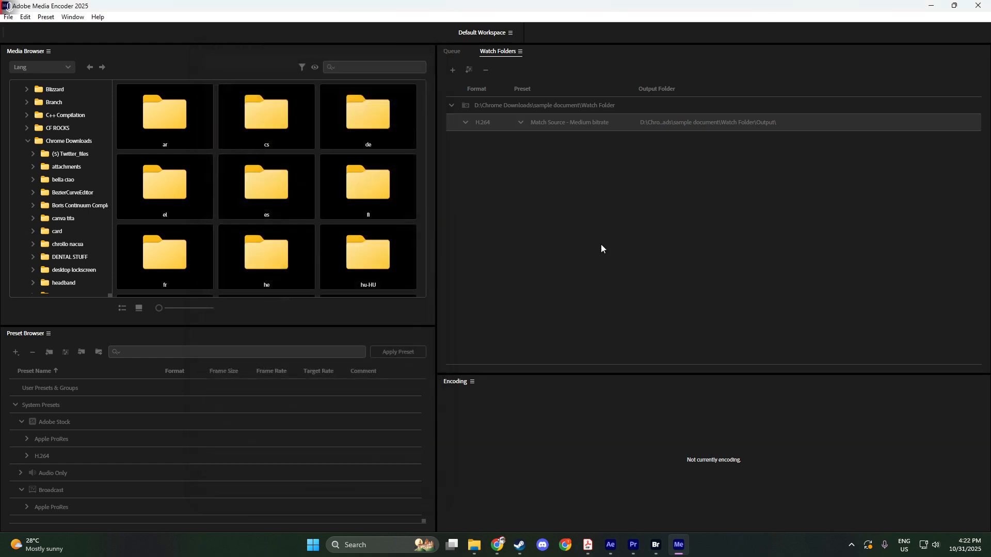
{"action": "left_click", "coordinate": [707, 124]}
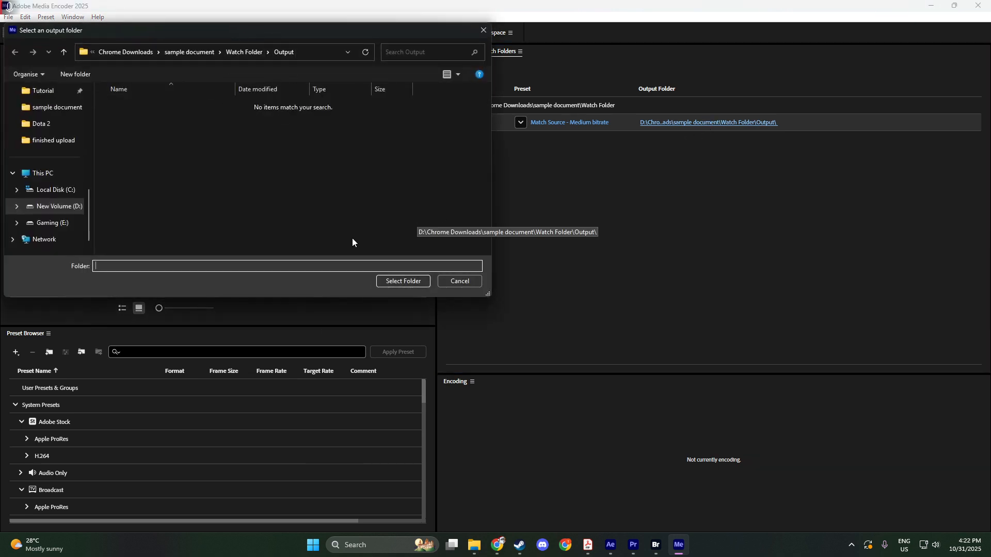
{"action": "left_click", "coordinate": [392, 281]}
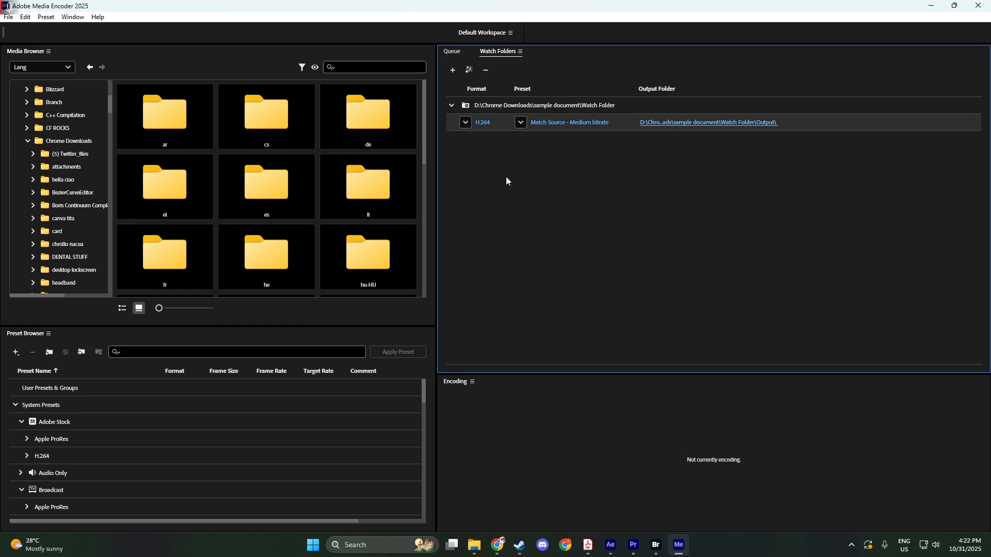
Check the queue, and try to add the video 13880528_3840_2160_25fps from File Explorer directly to the Watch Folders list
{"action": "left_click", "coordinate": [453, 53]}
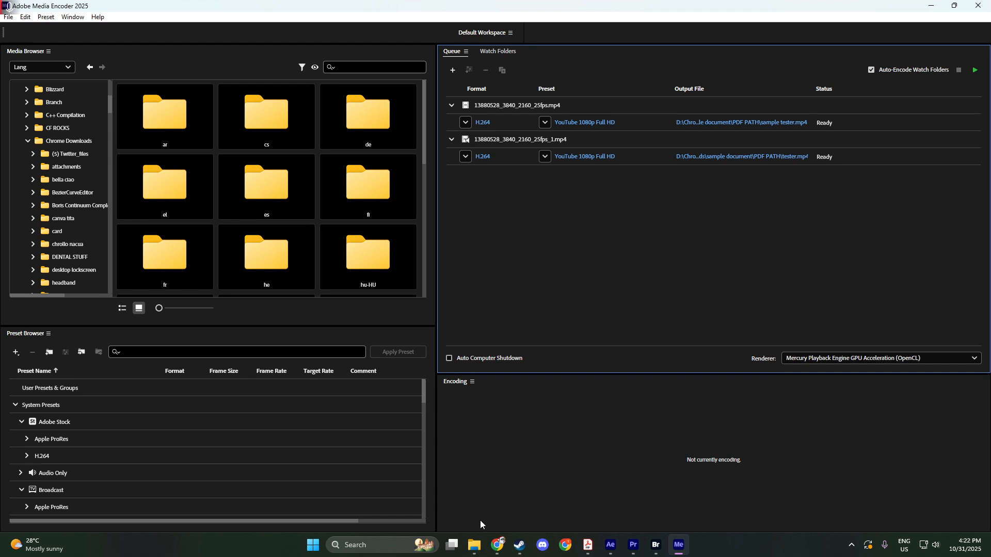
{"action": "left_click", "coordinate": [494, 54]}
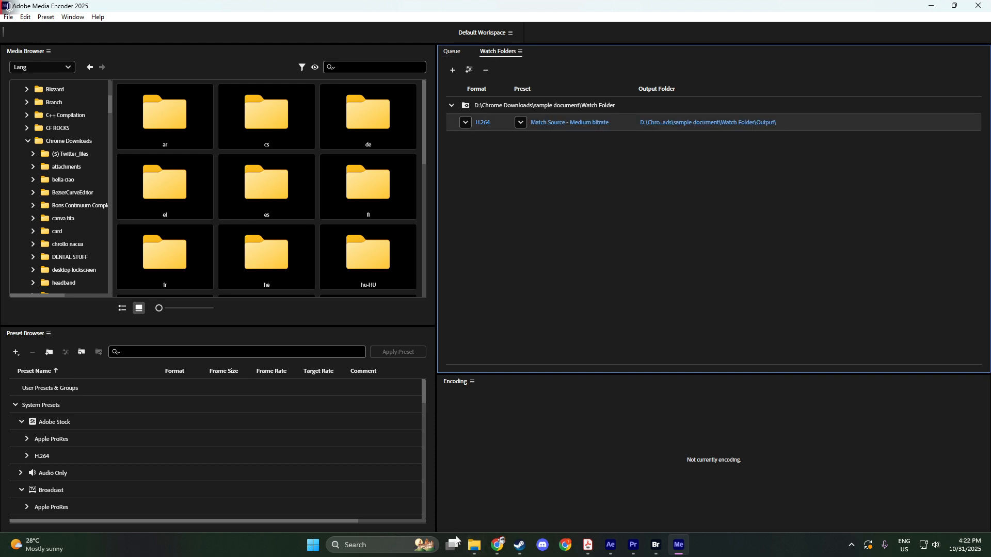
{"action": "left_click", "coordinate": [474, 545]}
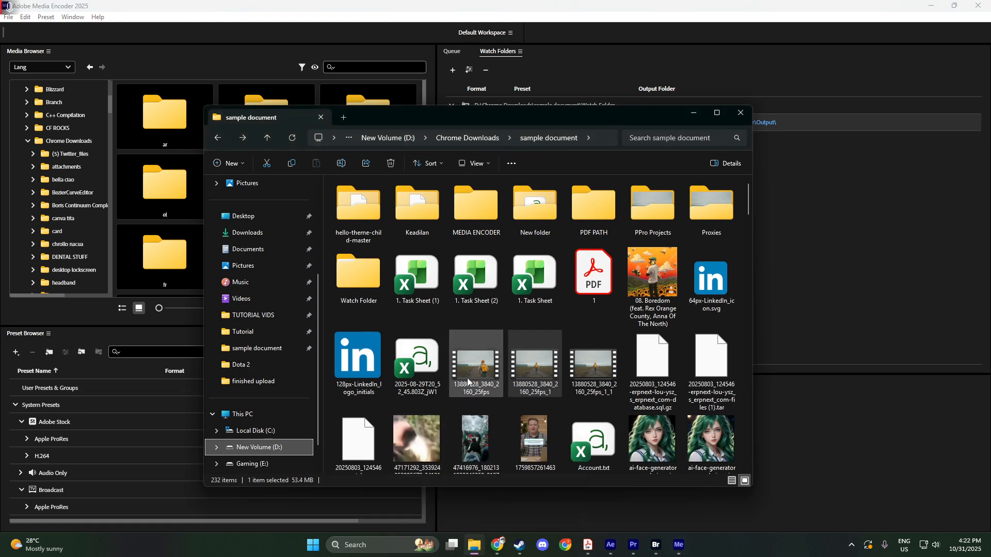
{"action": "left_click_drag", "start_coordinate": [467, 378], "coordinate": [863, 209]}
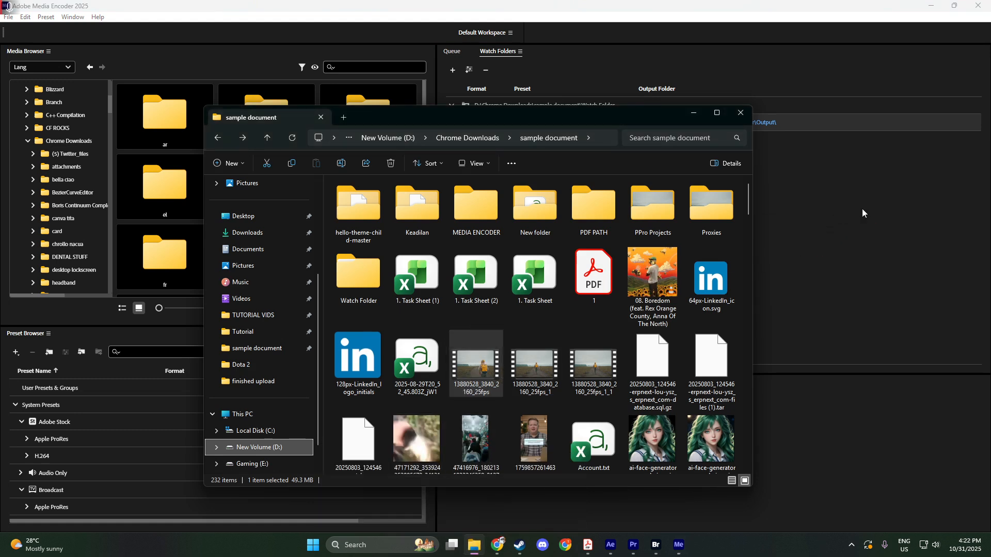
{"action": "left_click", "coordinate": [862, 208]}
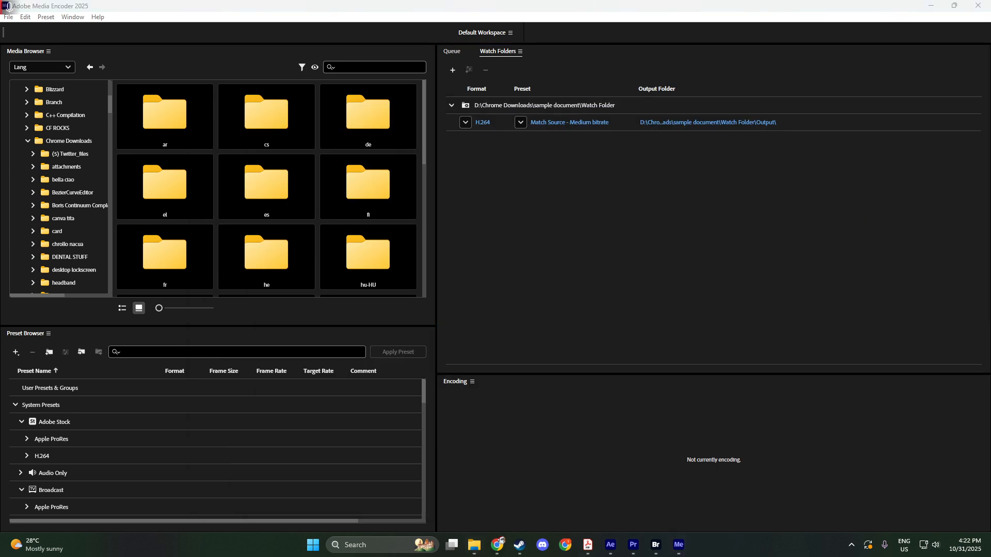
{"action": "left_click", "coordinate": [793, 243]}
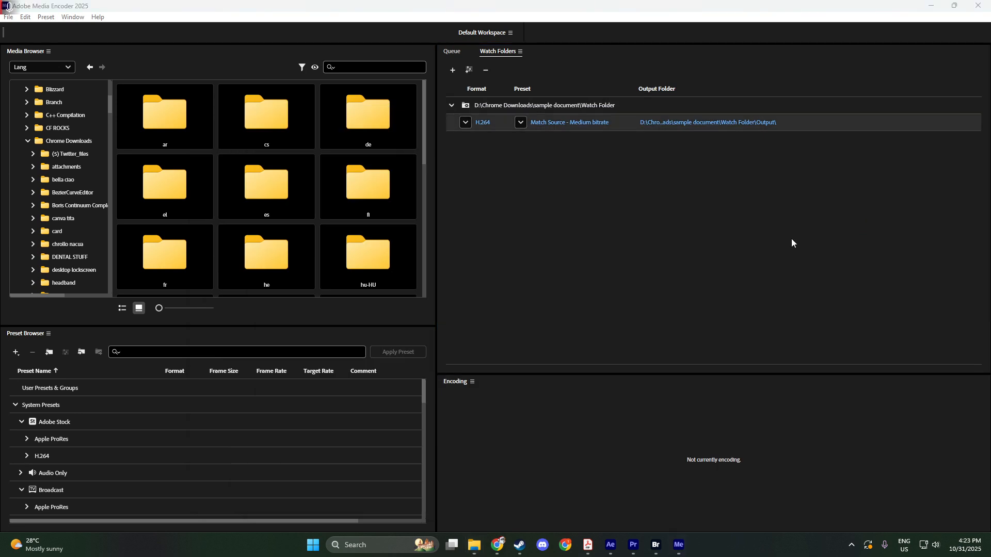
Switch to File Explorer and move the video 13880528_3840_2160_25fps into the Watch Folder directory
{"action": "left_click", "coordinate": [474, 543]}
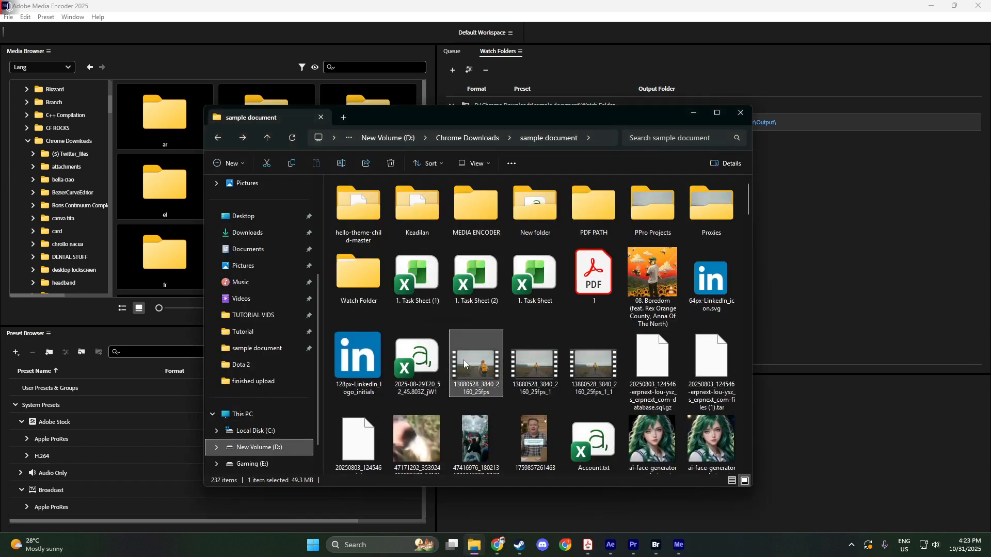
{"action": "left_click_drag", "start_coordinate": [466, 376], "coordinate": [355, 271]}
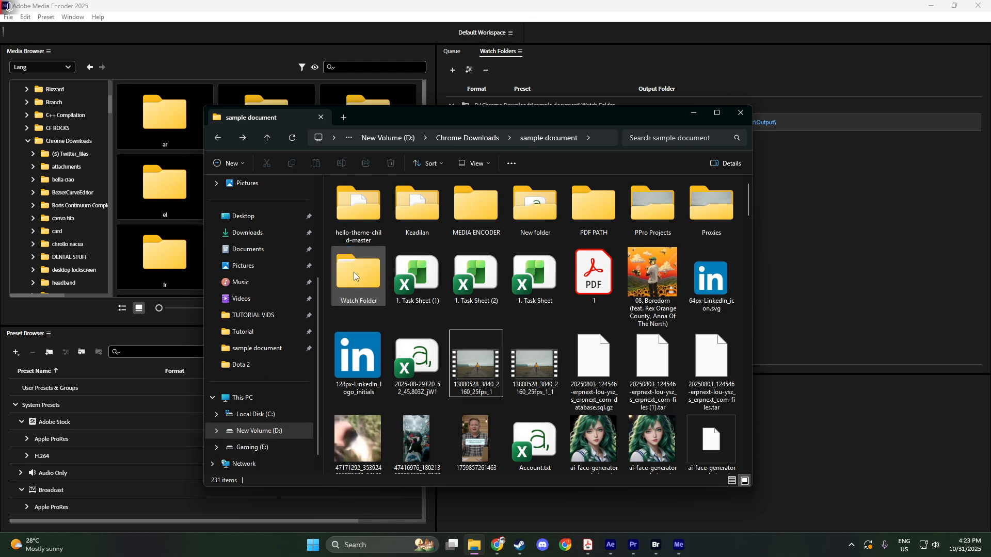
Return to Media Encoder, show the encoding queue and start encoding it
{"action": "left_click", "coordinate": [849, 250]}
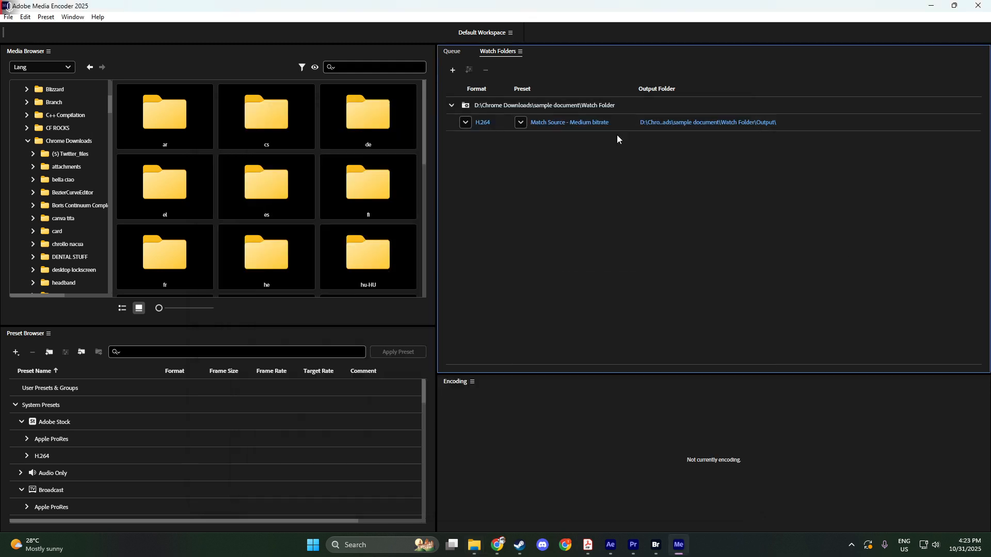
{"action": "left_click", "coordinate": [453, 52]}
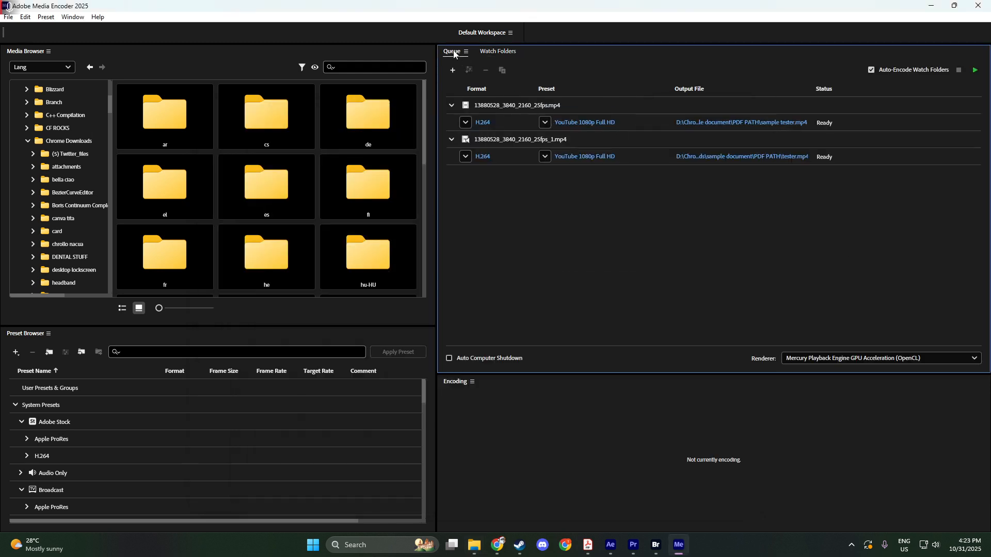
{"action": "left_click", "coordinate": [977, 71]}
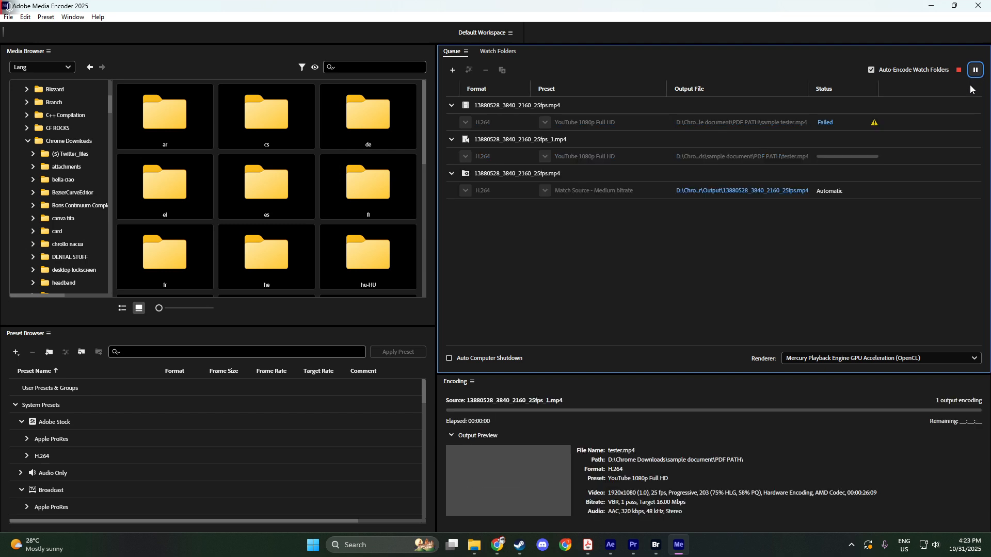